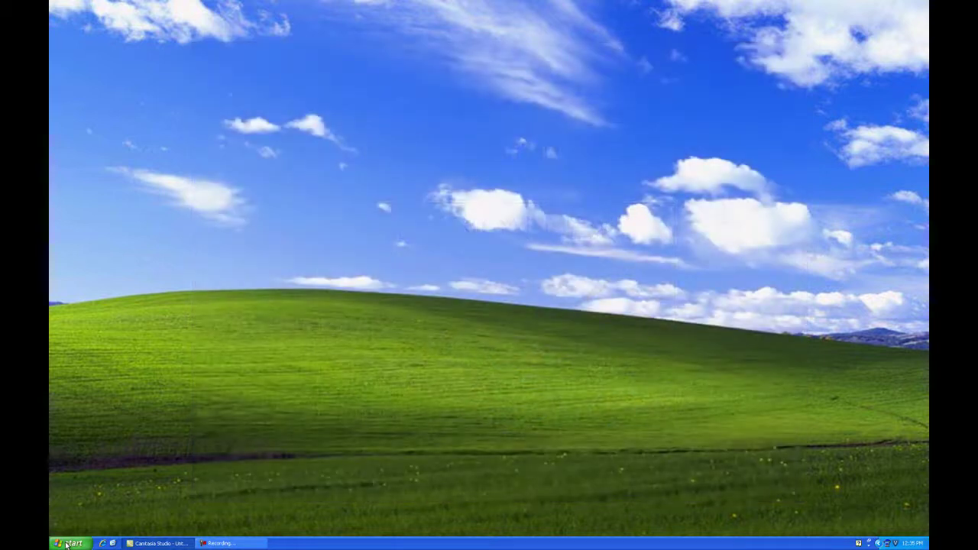
Step: Open the Start menu from the Windows XP taskbar
left_click(67, 543)
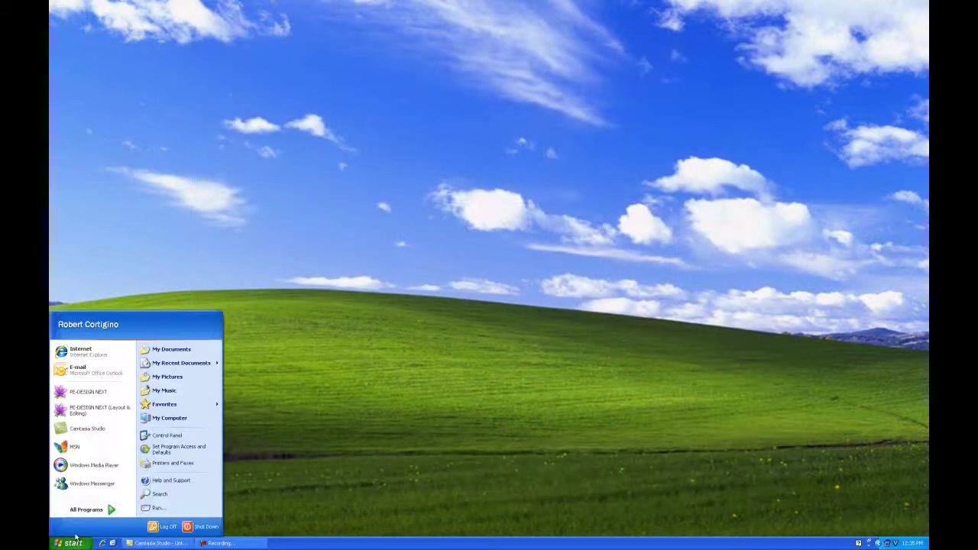
mouse_move(85, 510)
mouse_move(253, 88)
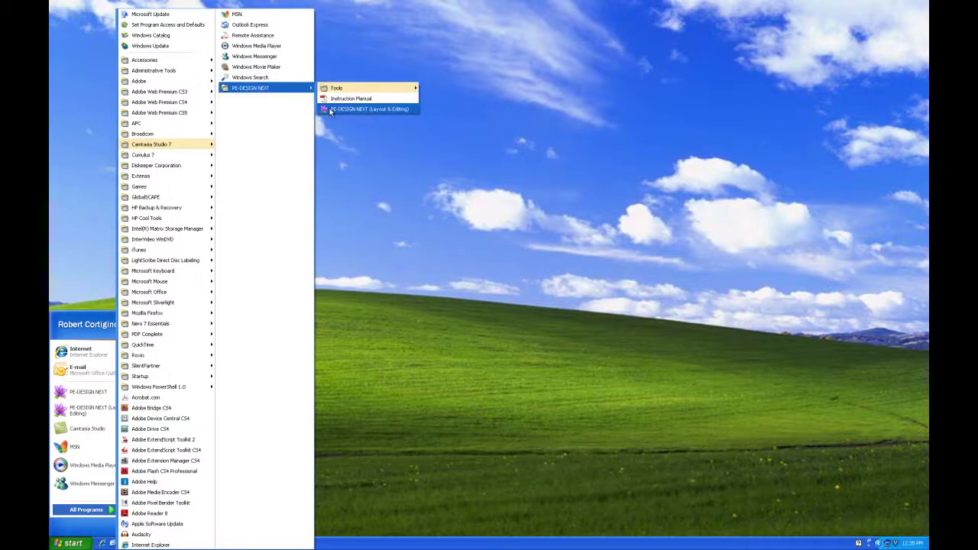
Step: Launch PE-DESIGN NEXT (Layout & Editing) from All Programs and choose New in the startup wizard
left_click(330, 111)
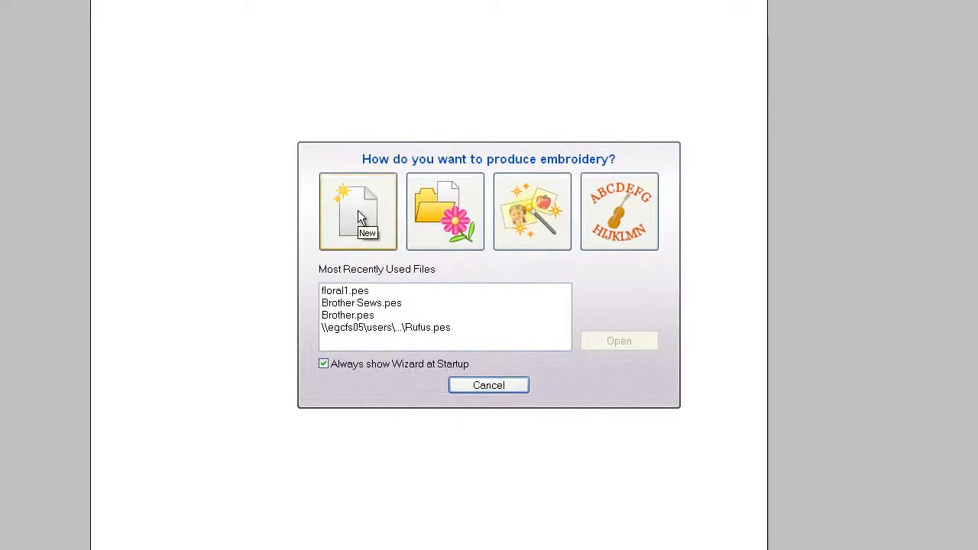
left_click(359, 214)
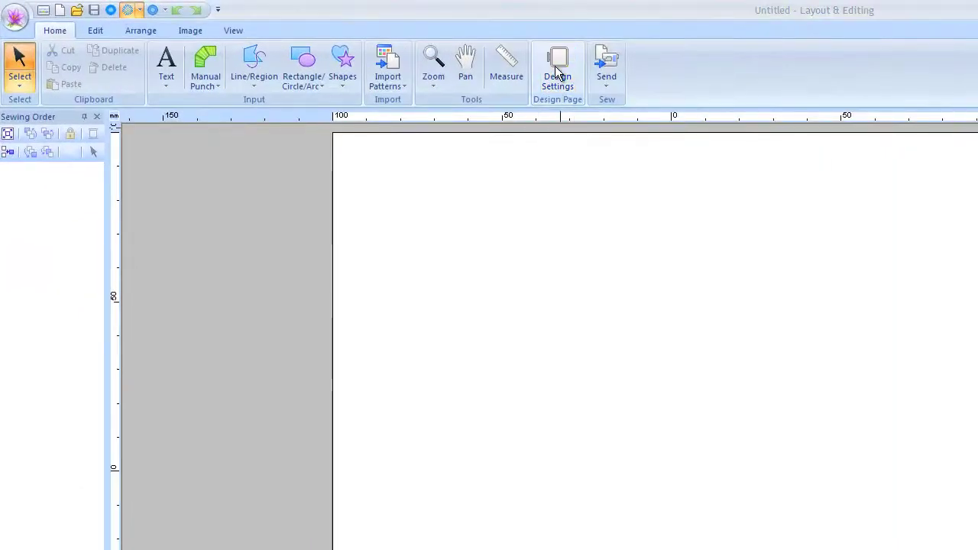
Step: Set Design Settings to the first machine type with a 200 x 200 mm hoop
left_click(557, 73)
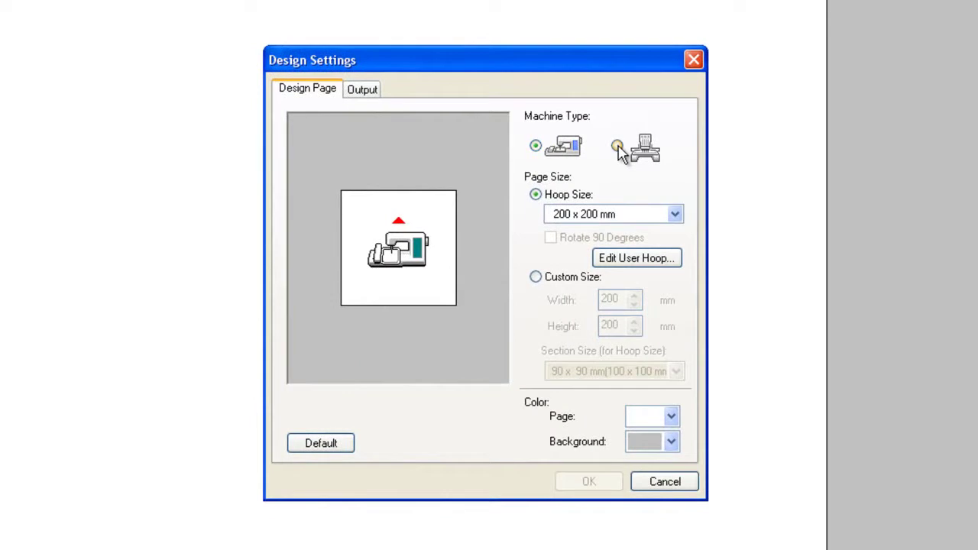
left_click(617, 146)
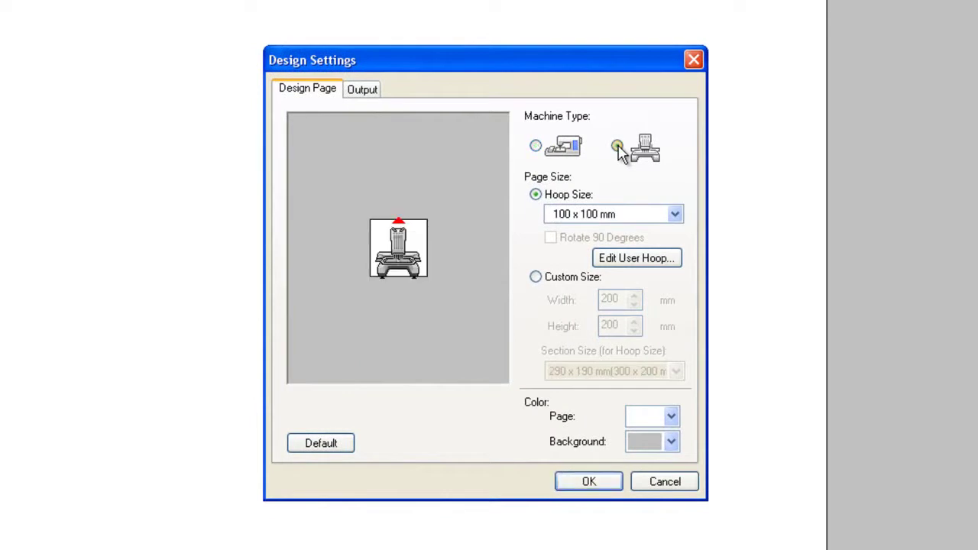
left_click(536, 146)
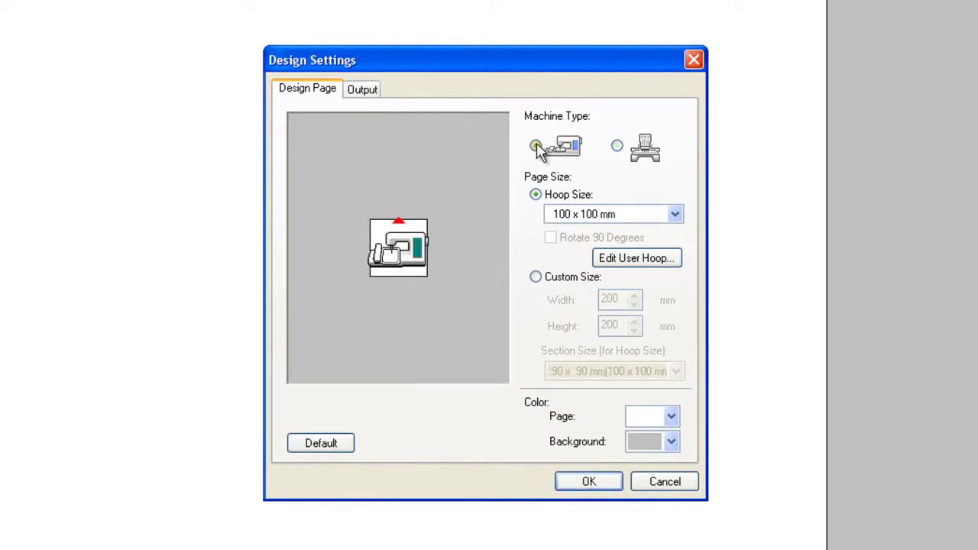
left_click(621, 221)
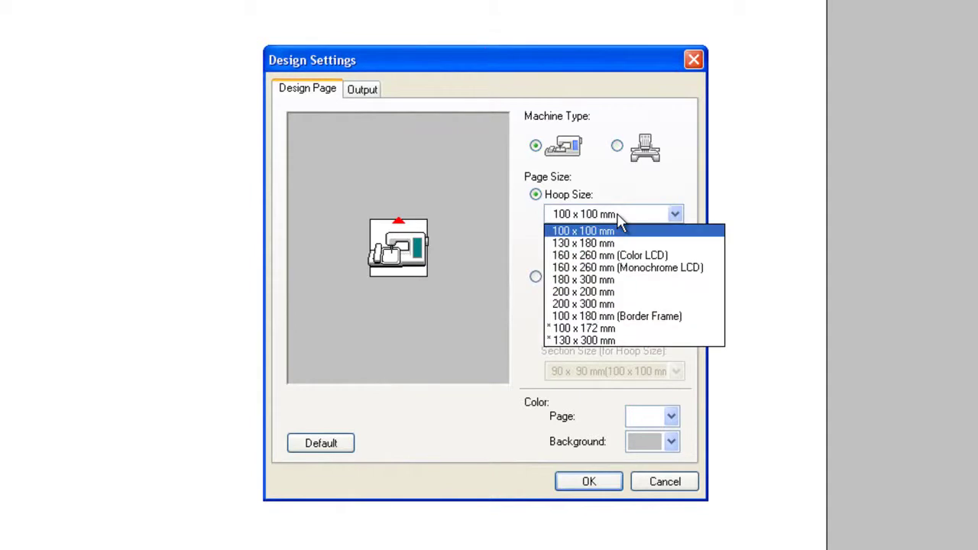
left_click(625, 292)
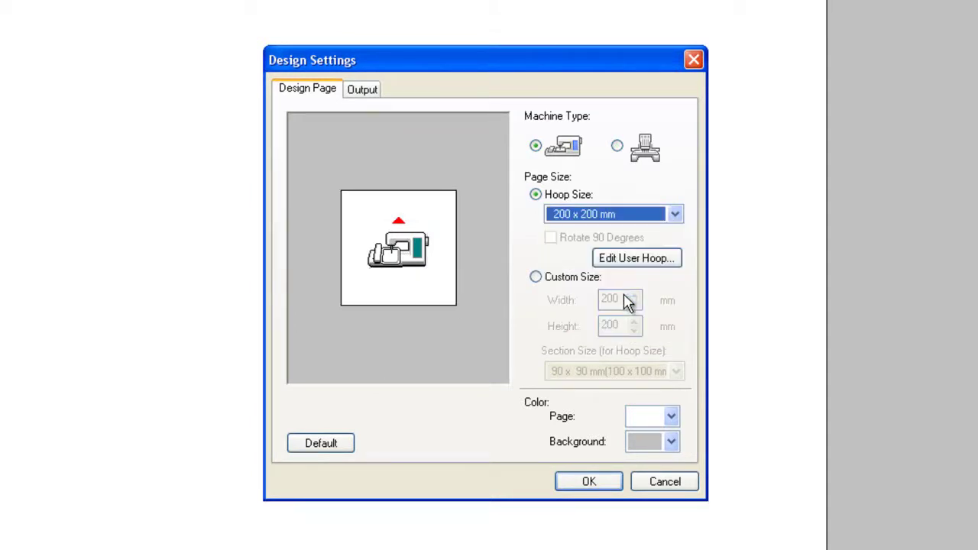
left_click(610, 483)
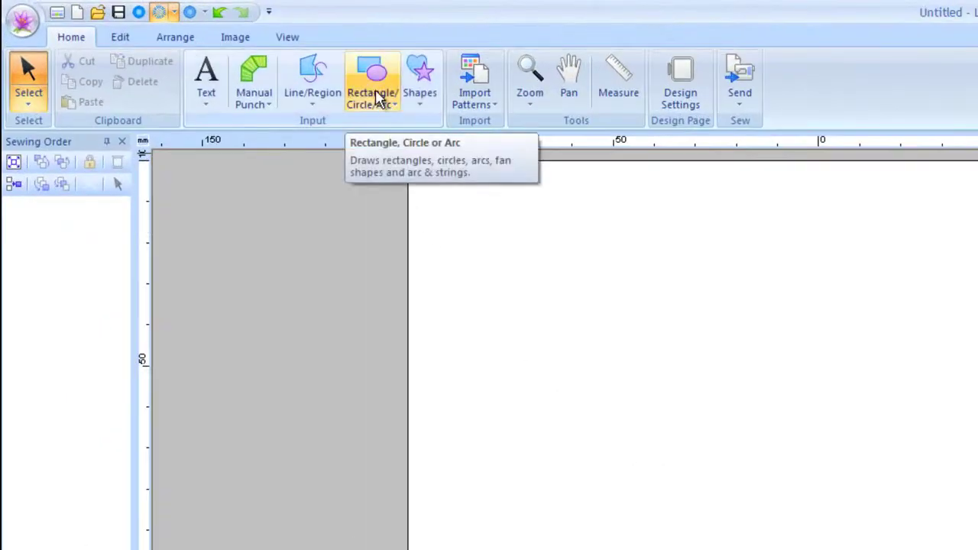
Step: Draw a large circle with Region sew turned off, leaving only a zigzag outline
left_click(375, 101)
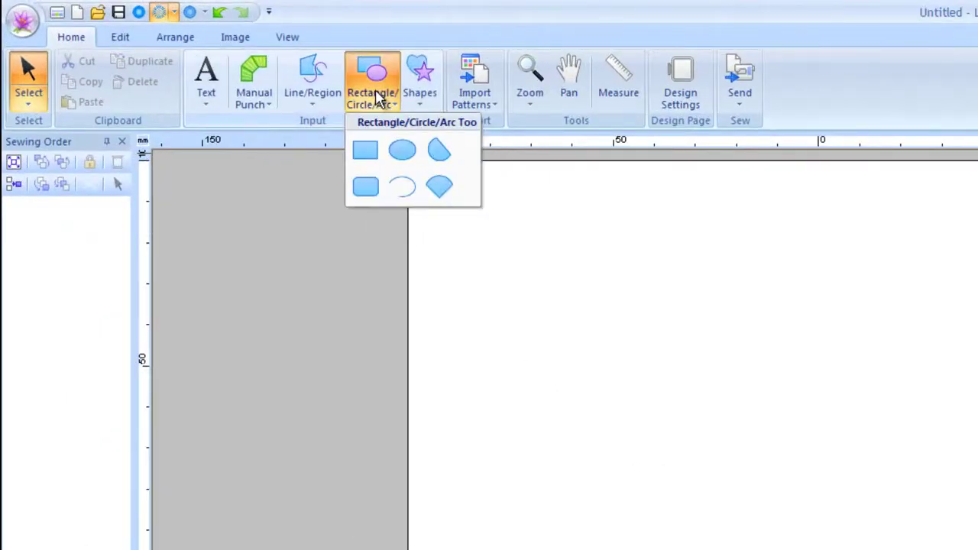
left_click(405, 155)
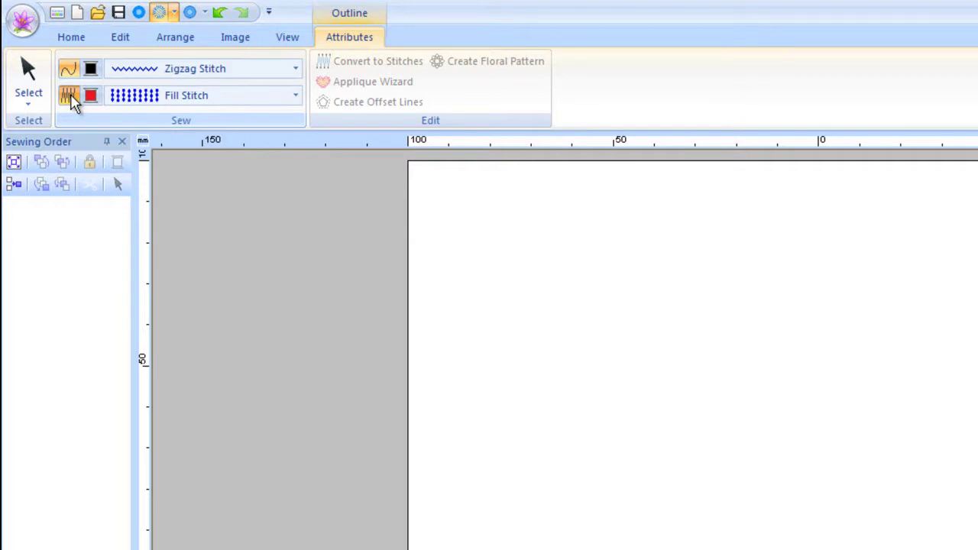
left_click(69, 95)
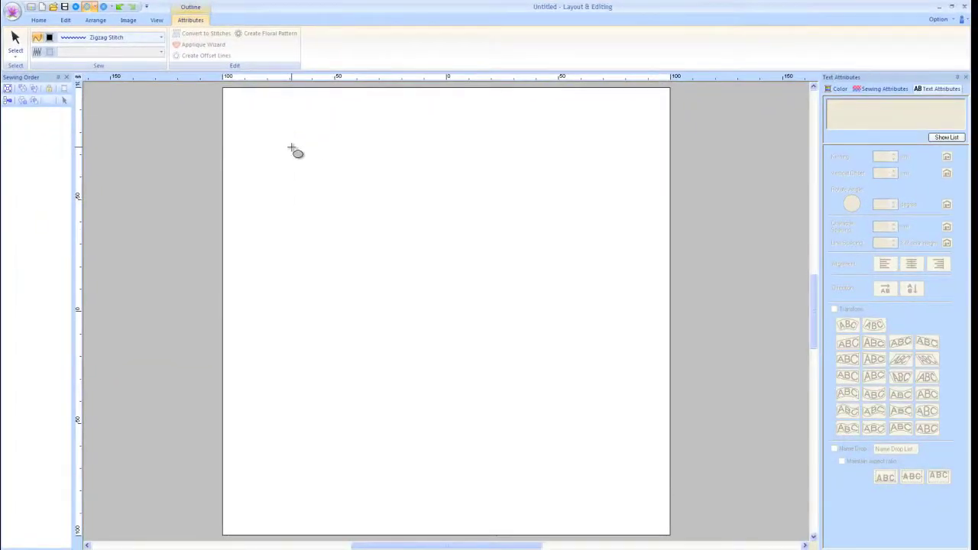
mouse_move(292, 147)
left_mouse_down()
mouse_move(478, 382)
mouse_move(617, 467)
left_mouse_up()
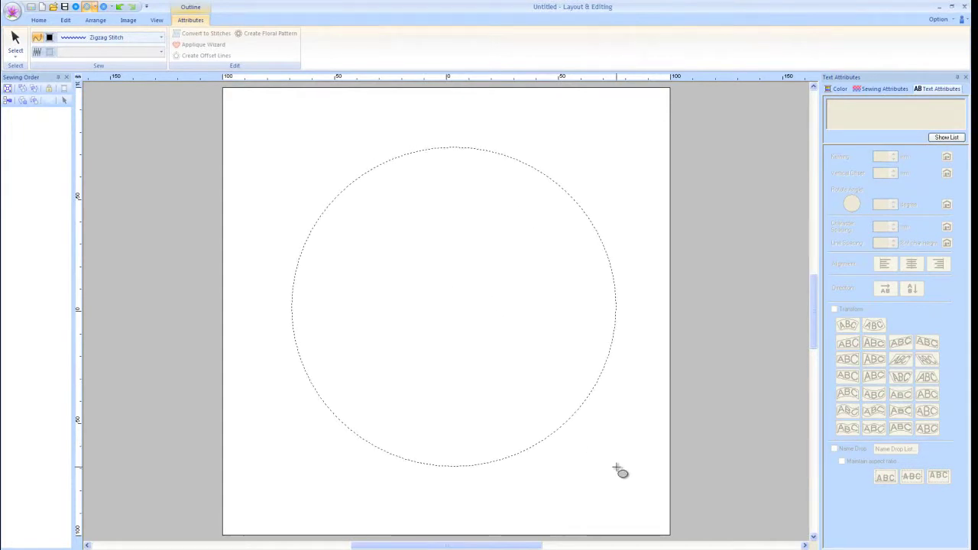
left_click_drag(617, 467, 614, 465)
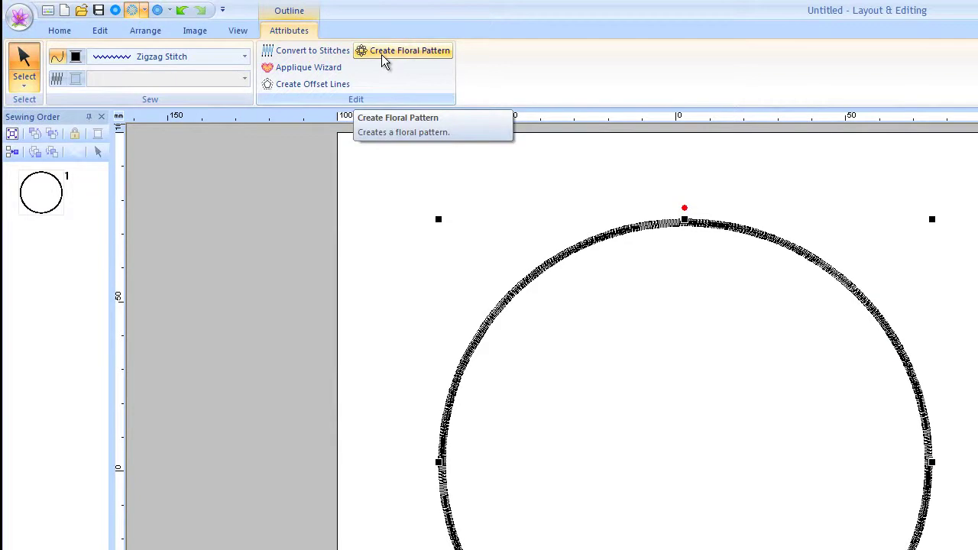
Step: Open Create Floral Pattern for the circle and set the Density slider to 7
left_click(381, 55)
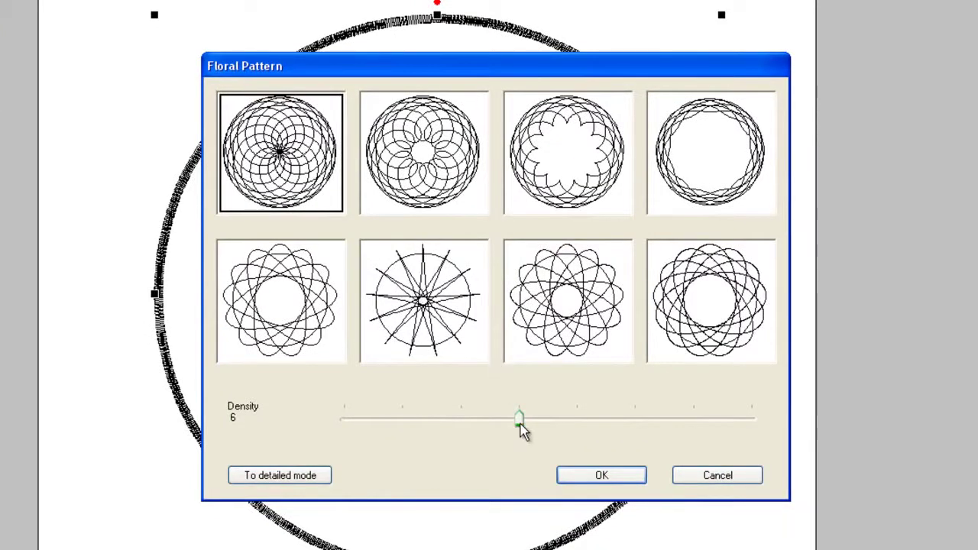
left_click_drag(532, 425, 644, 425)
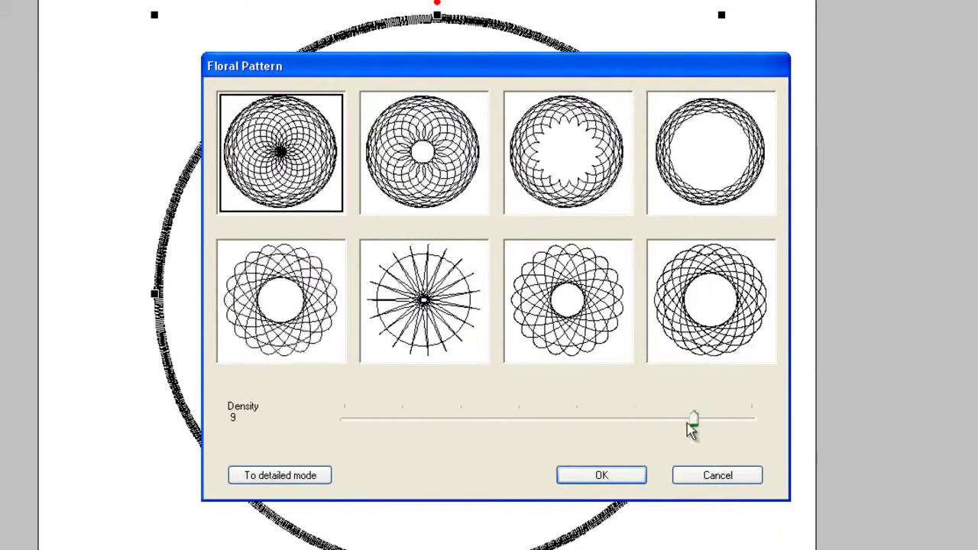
mouse_move(644, 425)
left_mouse_down()
mouse_move(719, 425)
mouse_move(348, 425)
mouse_move(571, 427)
left_mouse_up()
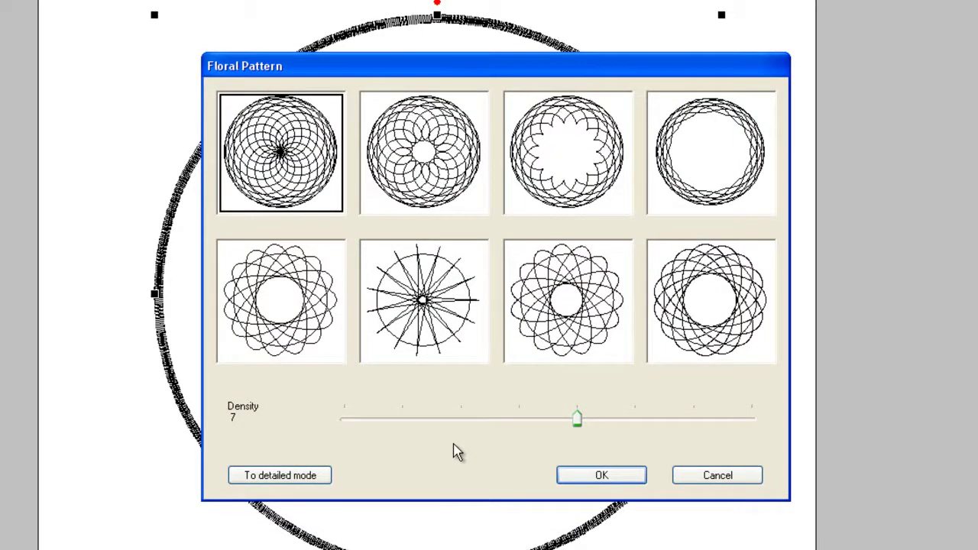
Step: In detailed mode, set the spirograph Pattern to 163 and apply it around the circle
left_click(283, 477)
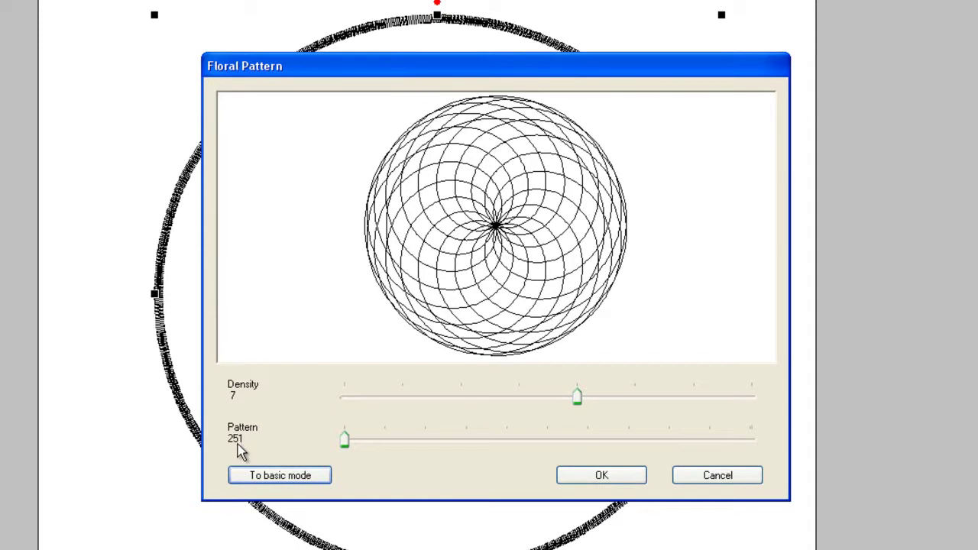
left_click(344, 442)
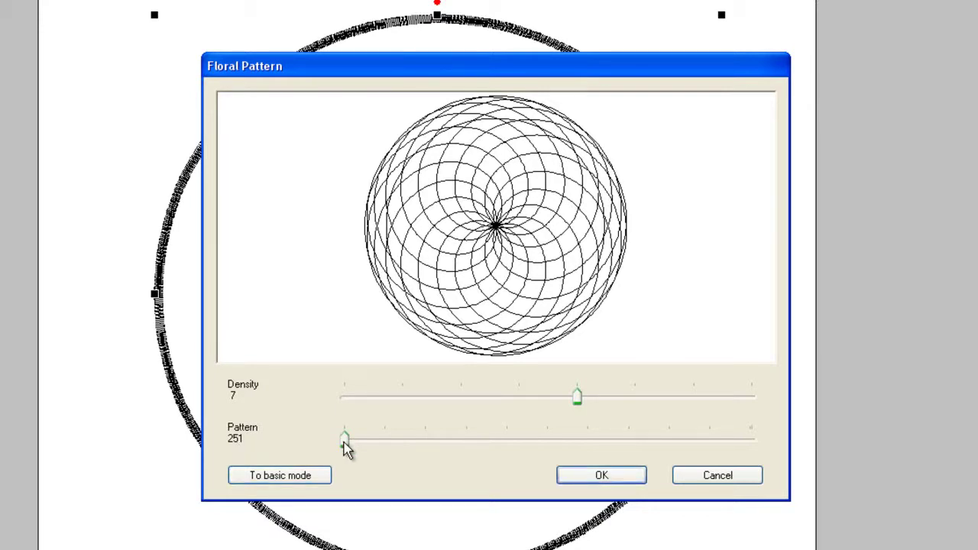
mouse_move(344, 442)
left_mouse_down()
mouse_move(751, 445)
mouse_move(488, 444)
left_mouse_up()
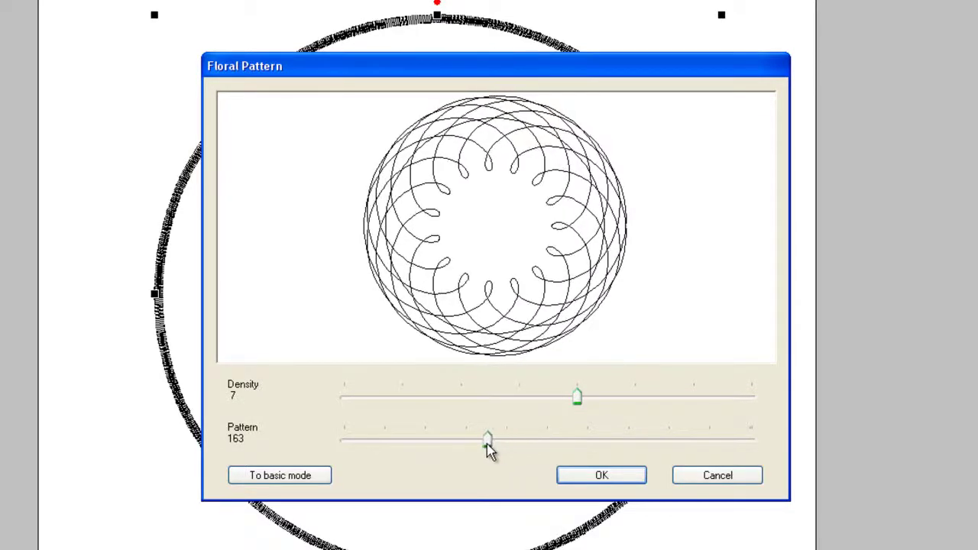
left_click(592, 477)
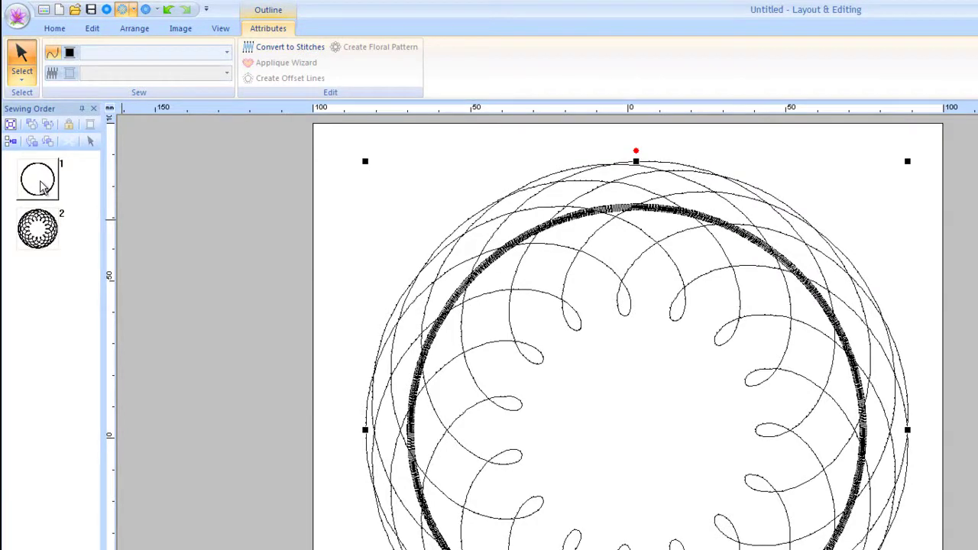
Step: Select the original circle through Sewing Order and delete it with Home > Delete
right_click(42, 183)
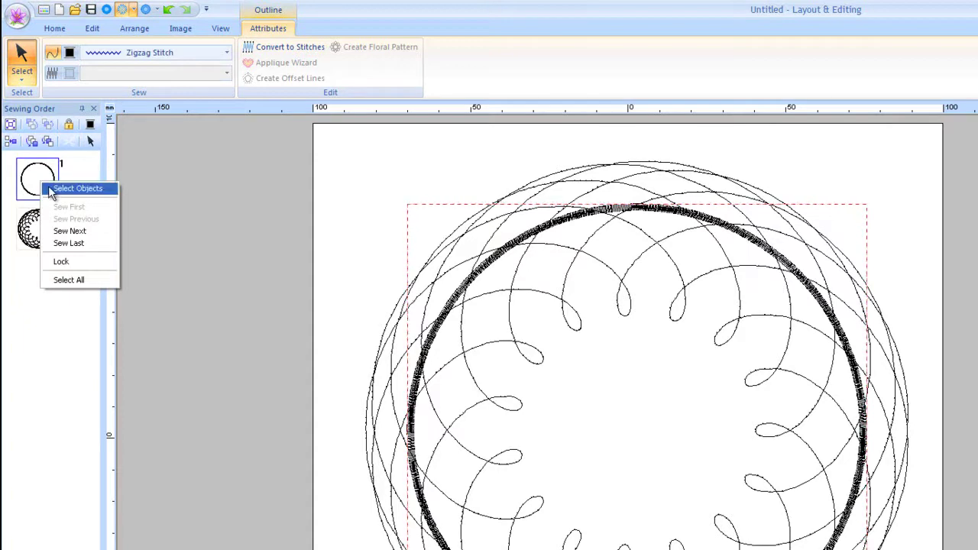
left_click(51, 189)
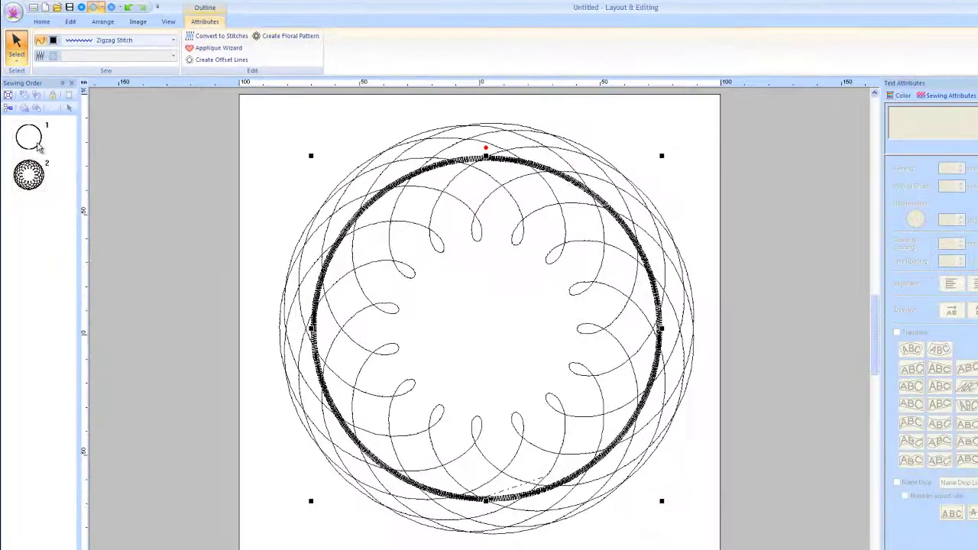
left_click(41, 23)
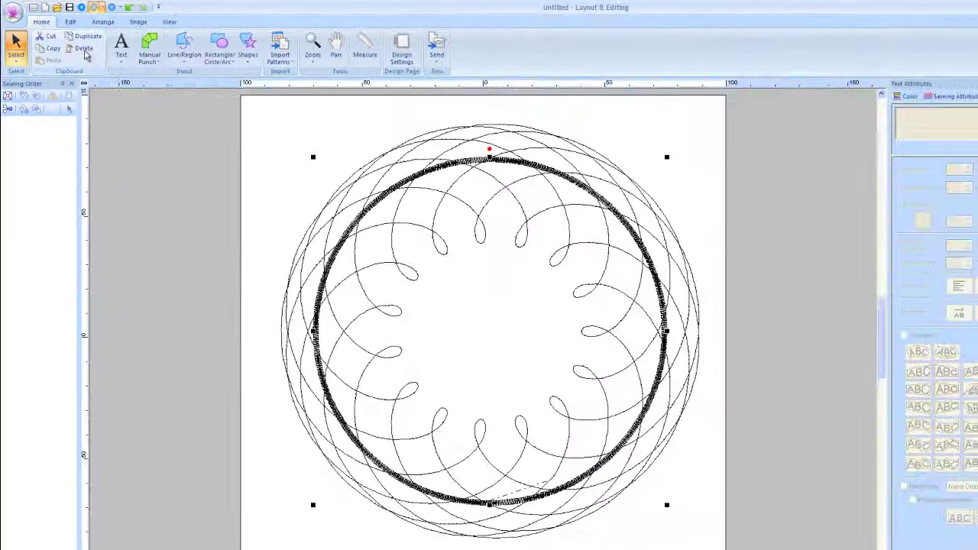
left_click(84, 50)
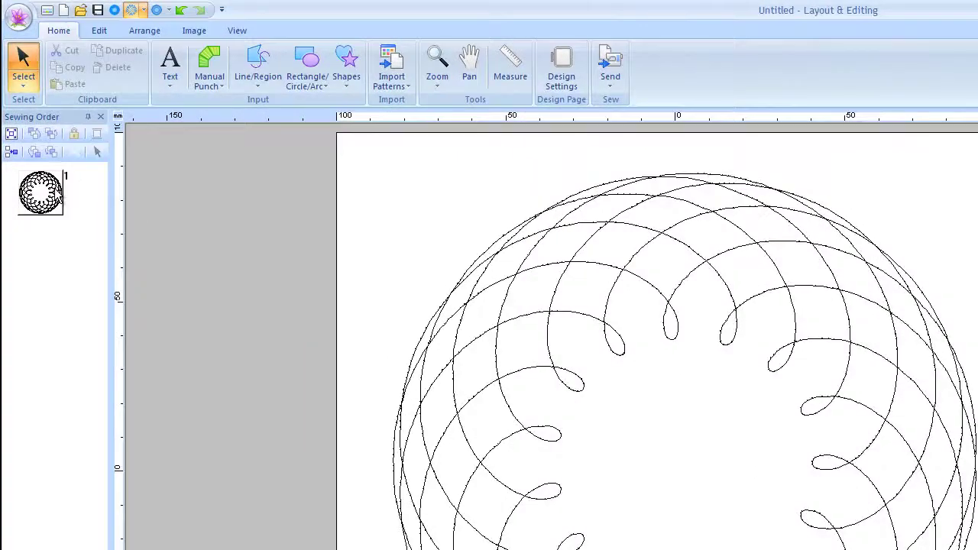
Step: Try Zigzag, Stem and Candlewicking line stitches on the floral pattern, settling on Triple Stitch
left_click(59, 192)
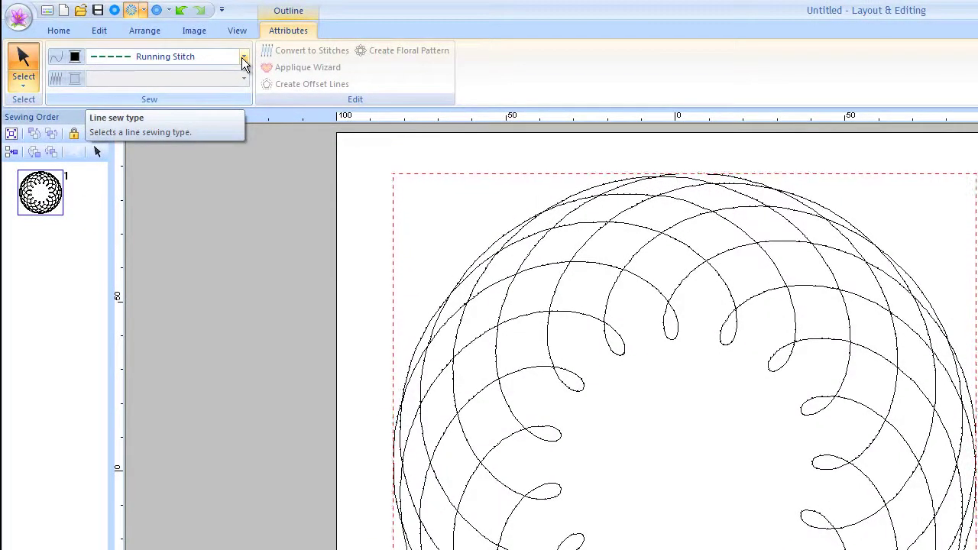
left_click(243, 60)
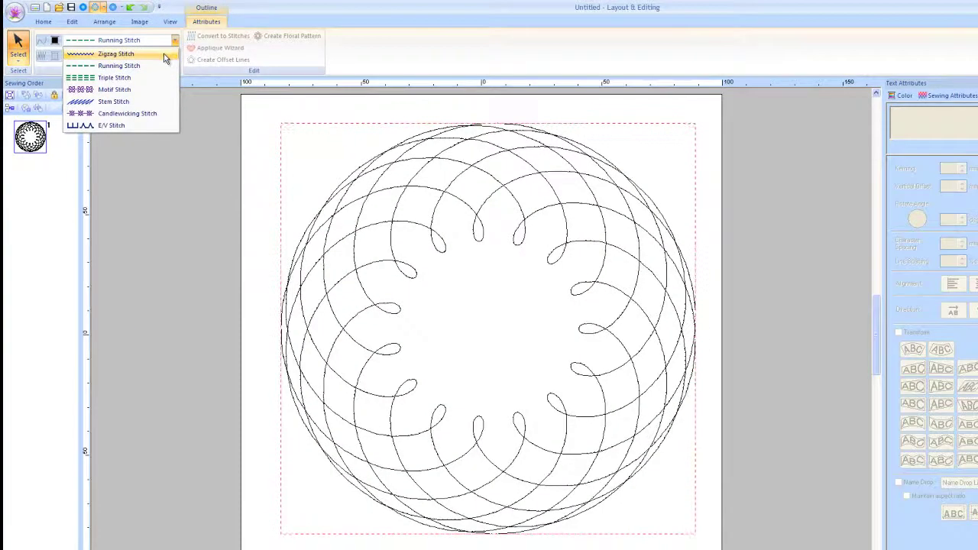
left_click(163, 55)
left_click(175, 43)
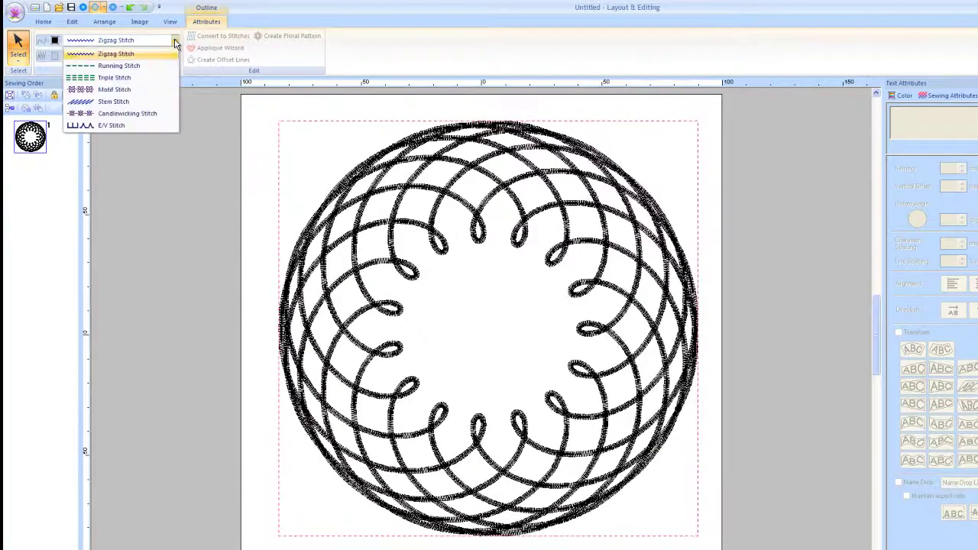
left_click(172, 102)
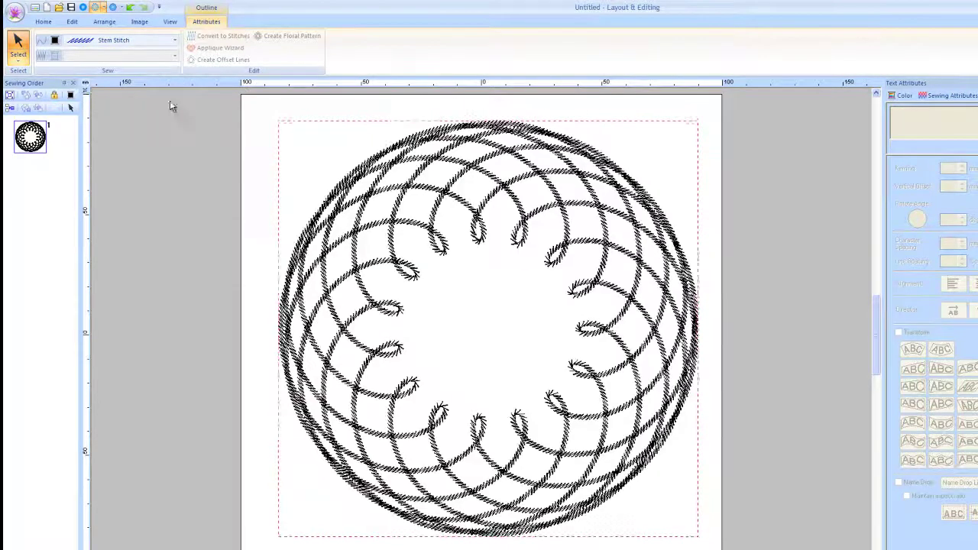
left_click(175, 41)
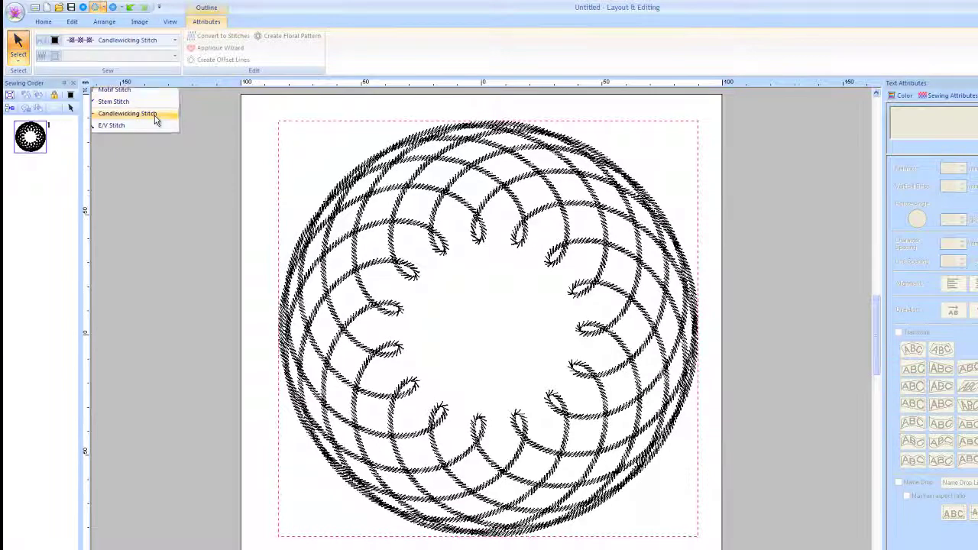
left_click(155, 114)
left_click(175, 40)
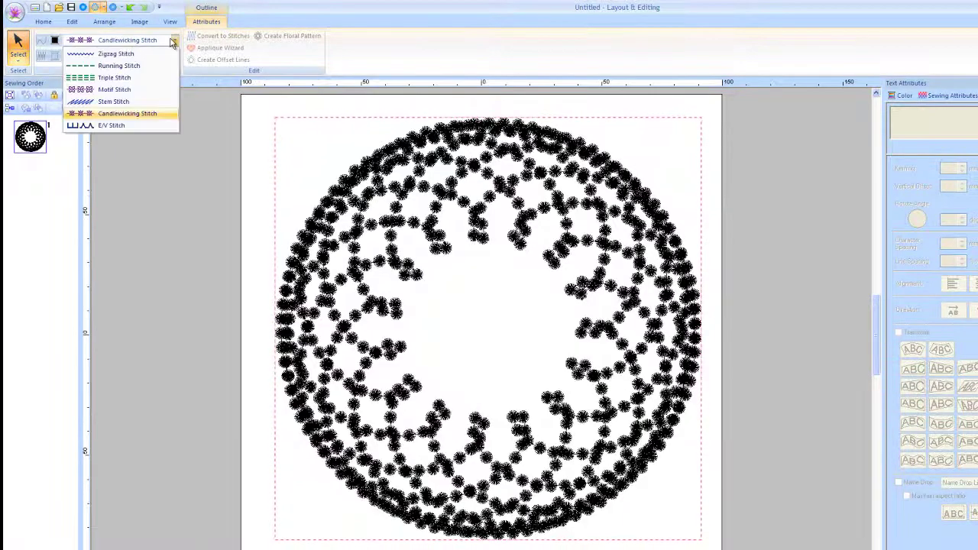
left_click(148, 80)
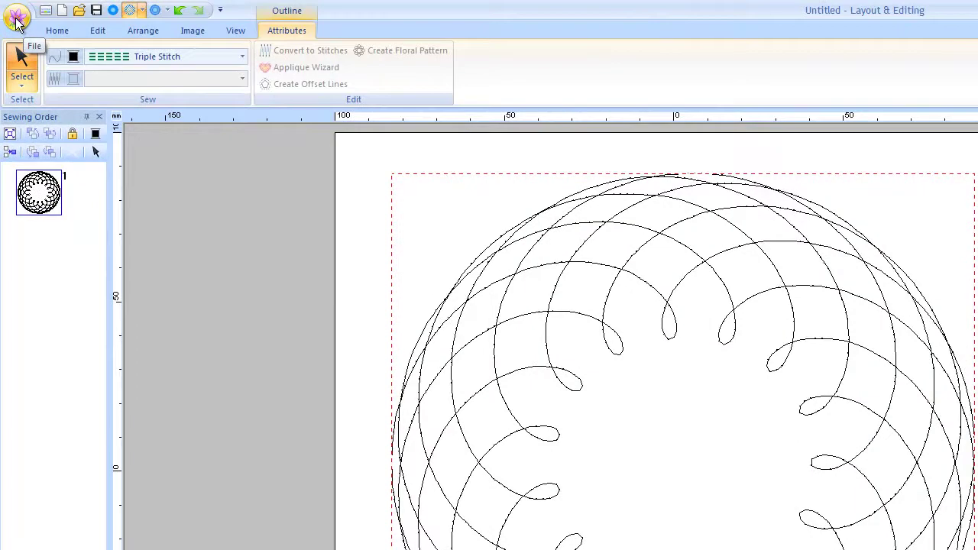
left_click(17, 22)
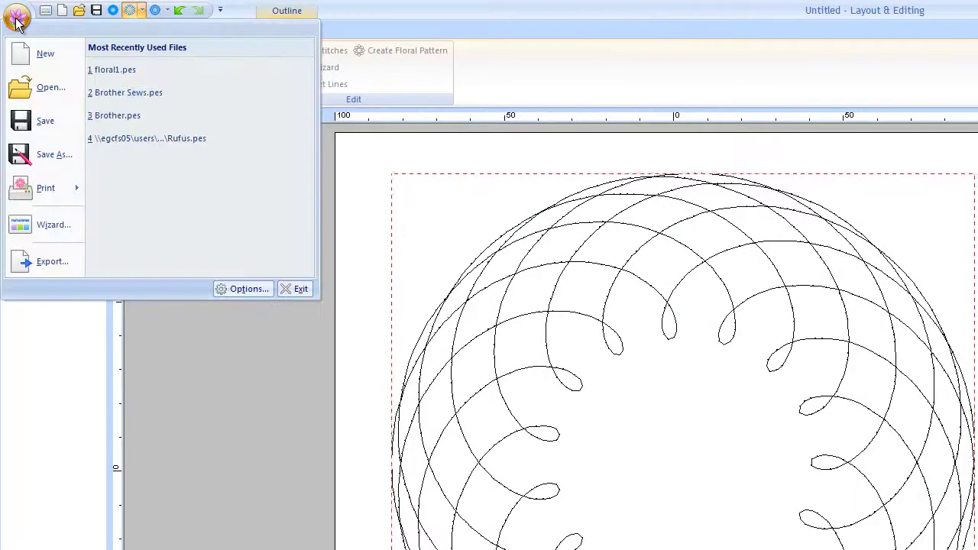
Step: Use Save As to store the design as 'floral lines' (.pes) in the PE-DESIGN NEXT folder
left_click(44, 157)
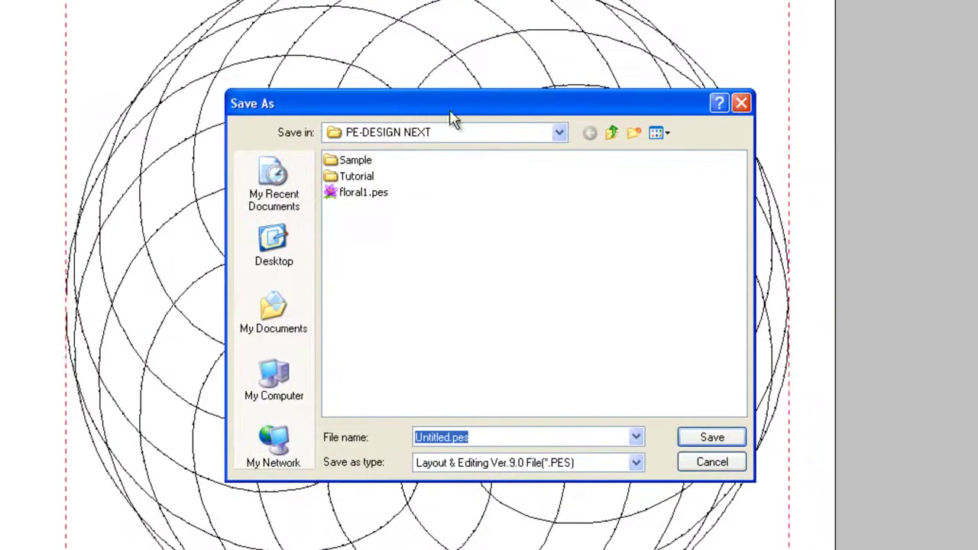
left_click(530, 136)
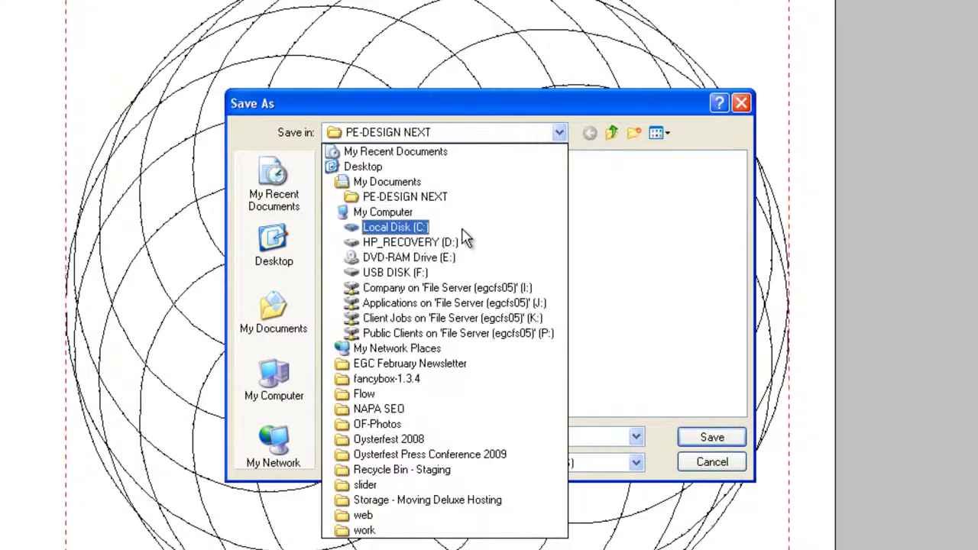
left_click(405, 197)
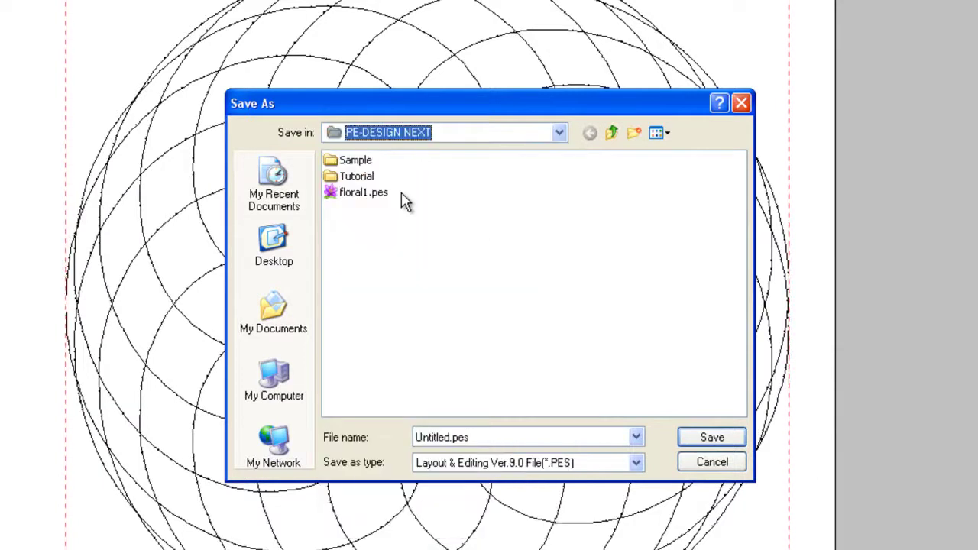
double_click(477, 438)
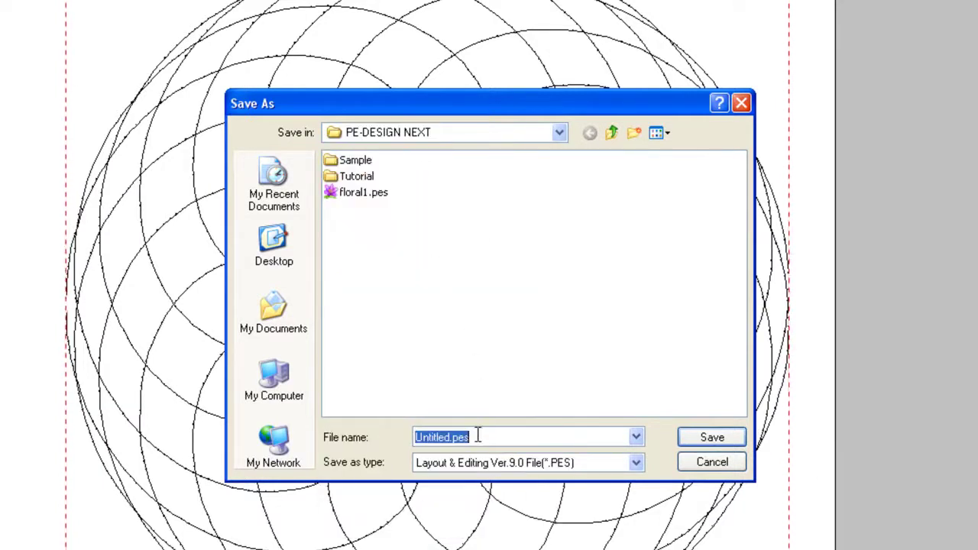
type("floral lines")
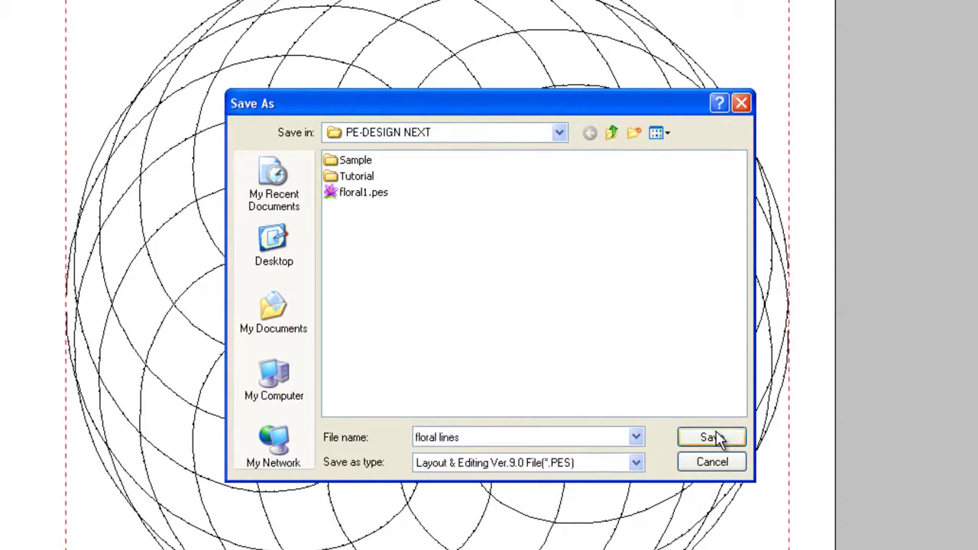
left_click(716, 435)
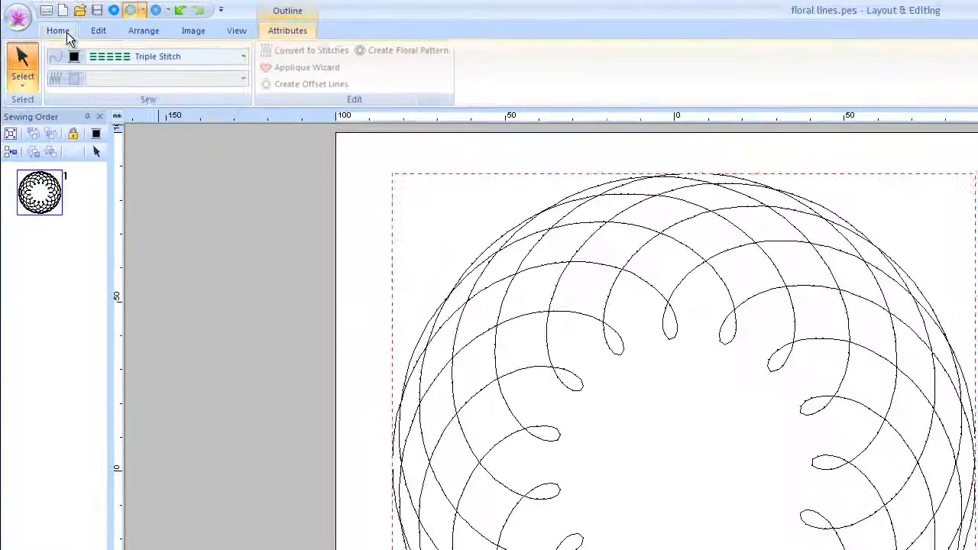
Step: Open the Home tab's Send dropdown to show the Send to USB Media options
left_click(67, 32)
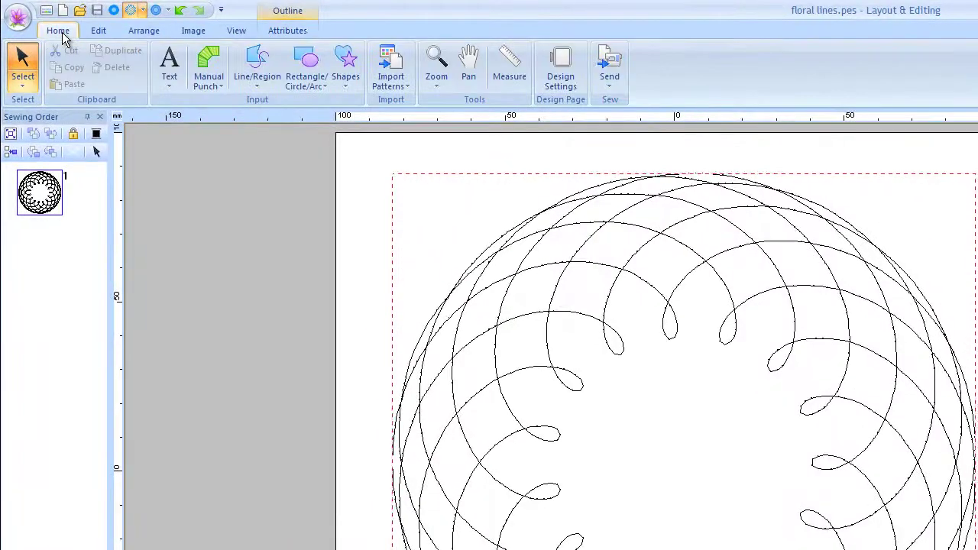
left_click(612, 66)
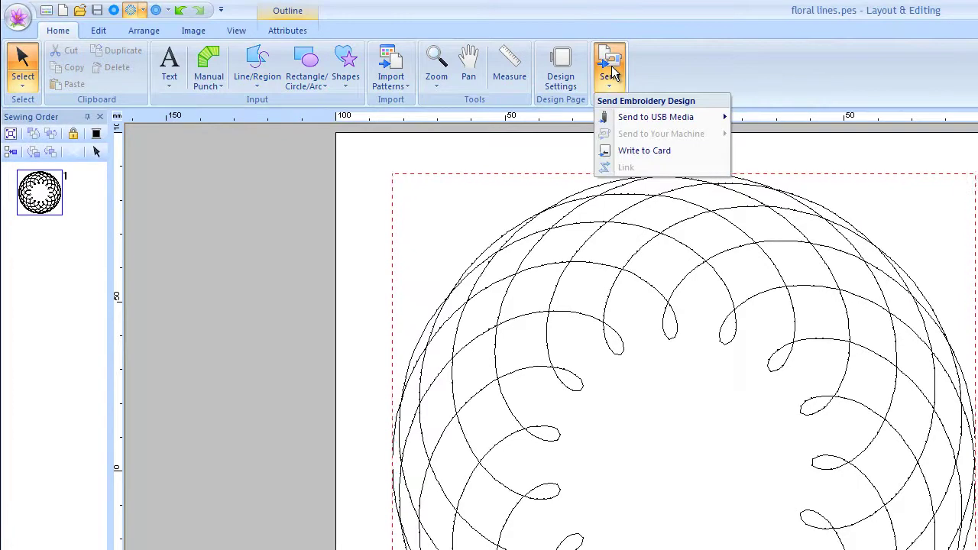